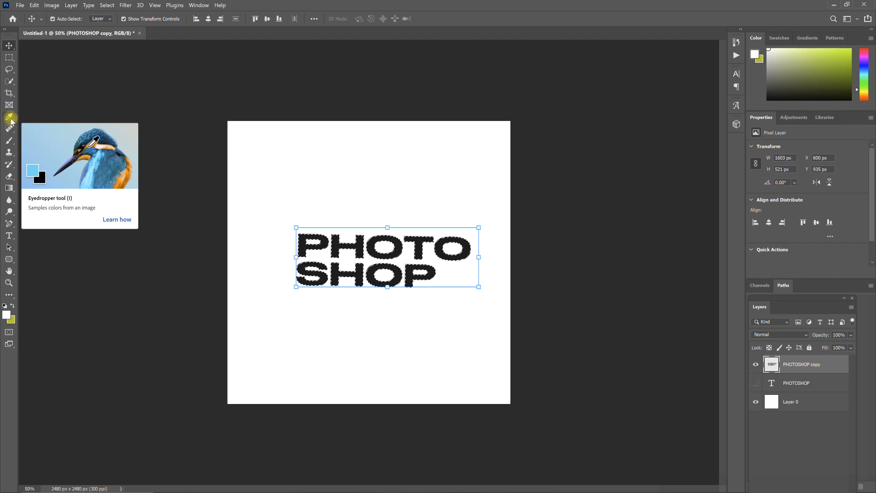
Clear the selection and paint a single round Brush dot in colour bfff00 above the PHOTOSHOP lettering
left_click(10, 142)
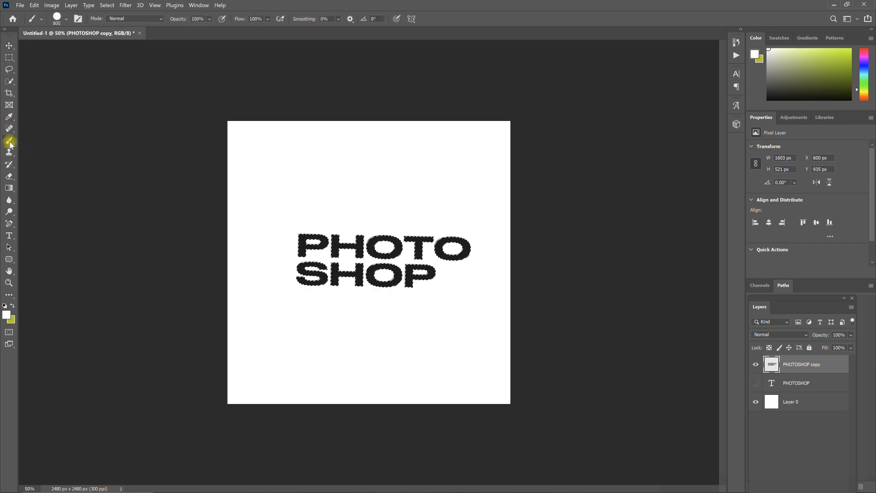
right_click(11, 142)
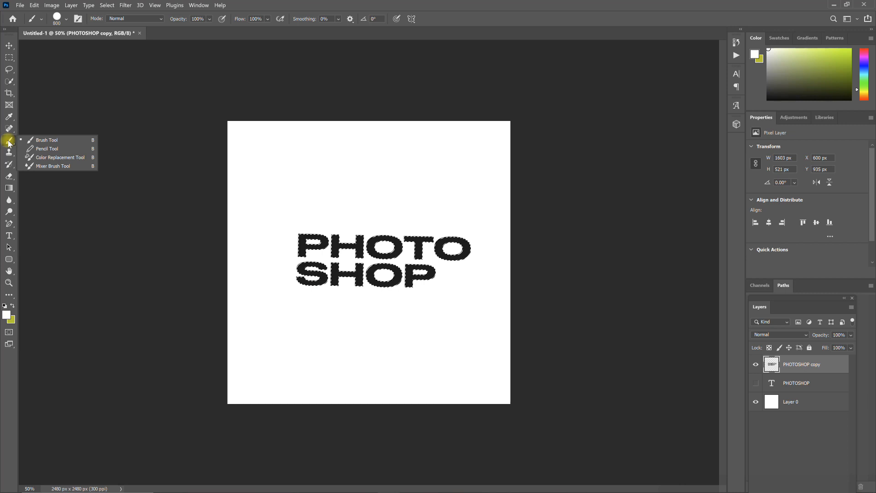
left_click(48, 145)
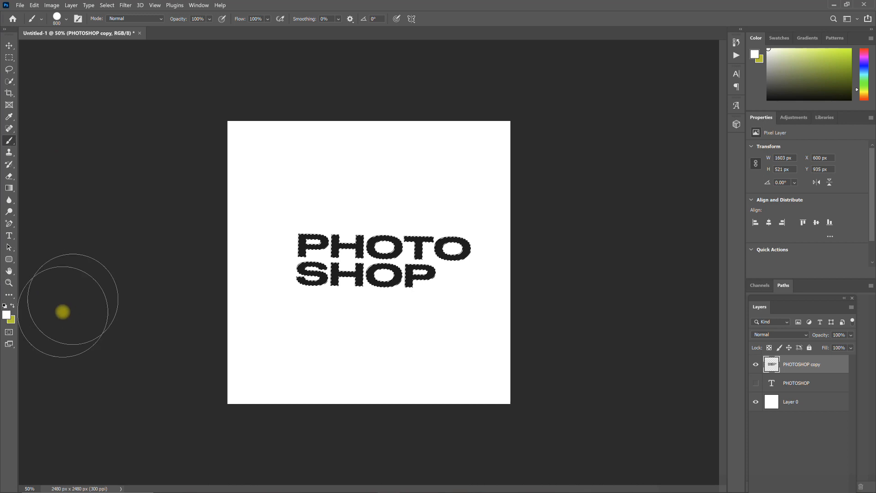
left_click(10, 321)
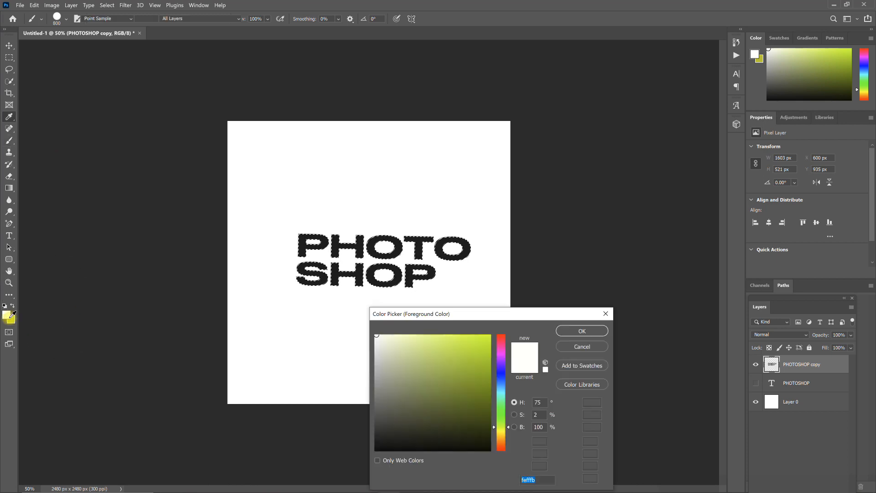
type("bfff00")
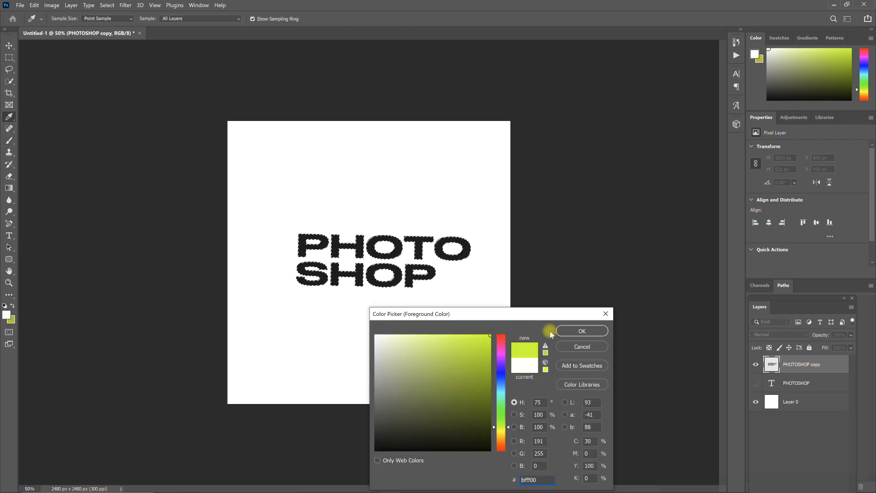
left_click(576, 331)
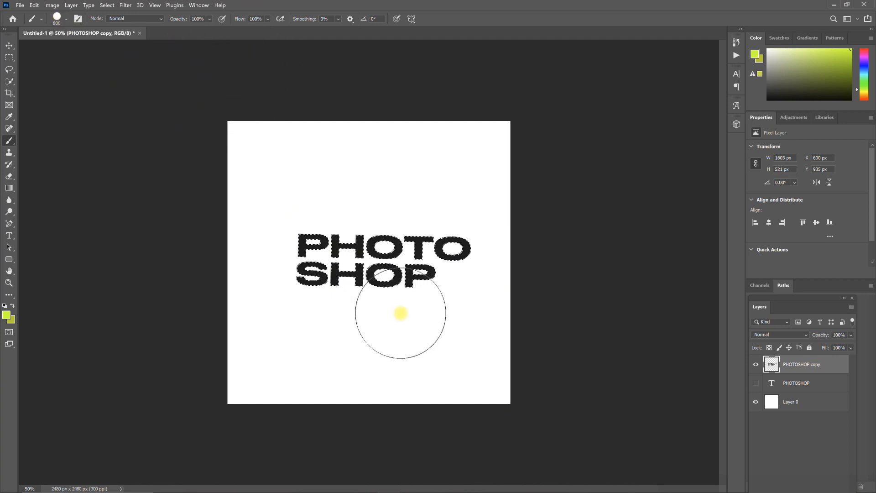
key("ctrl+d")
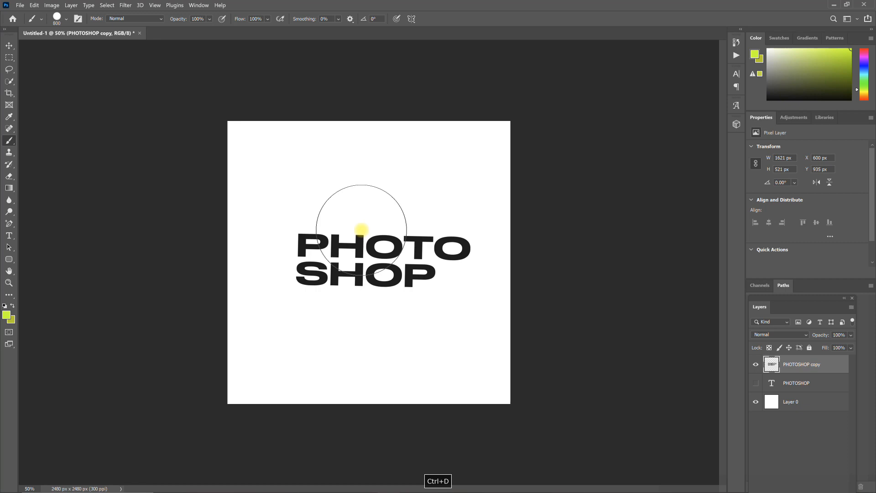
left_click(358, 171)
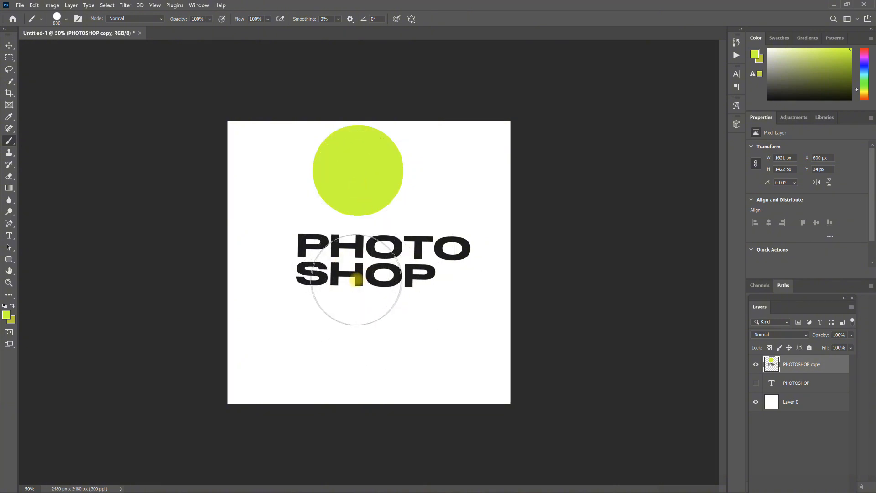
Sample the black of the lettering with the Eyedropper and paint a Brush dot in it to the right of the lime-green circle
left_click(9, 117)
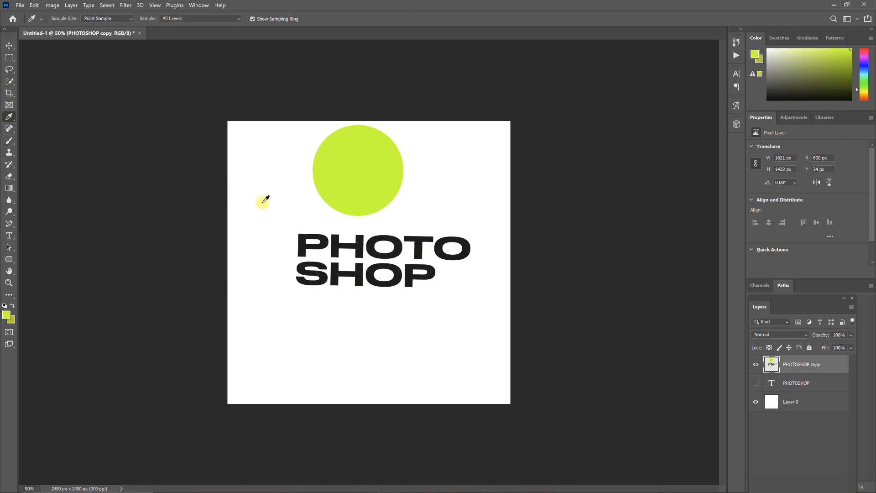
left_click(340, 240)
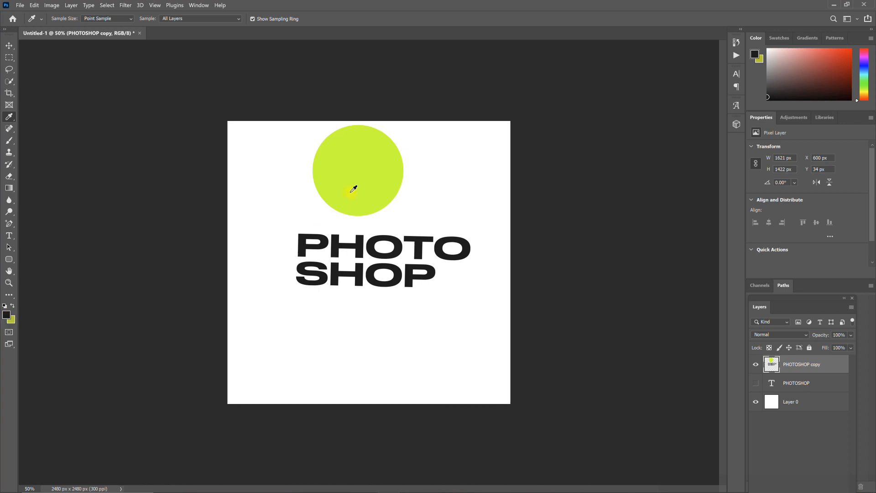
left_click(9, 141)
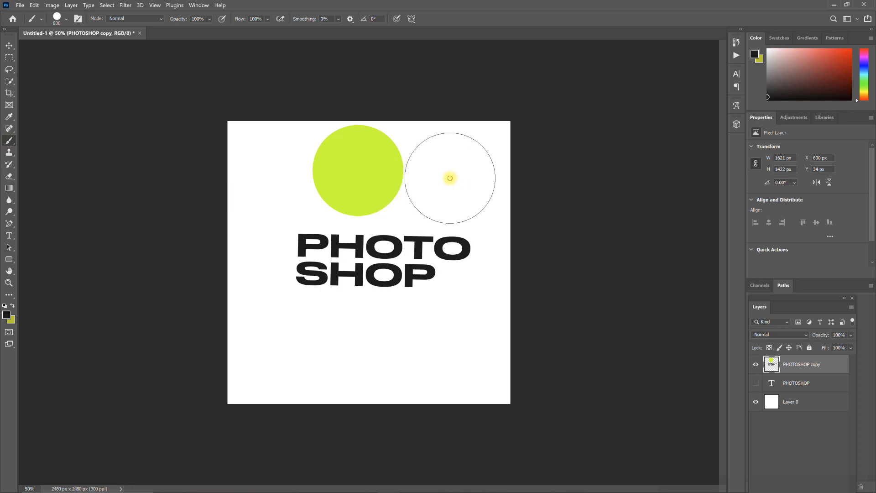
left_click(450, 178)
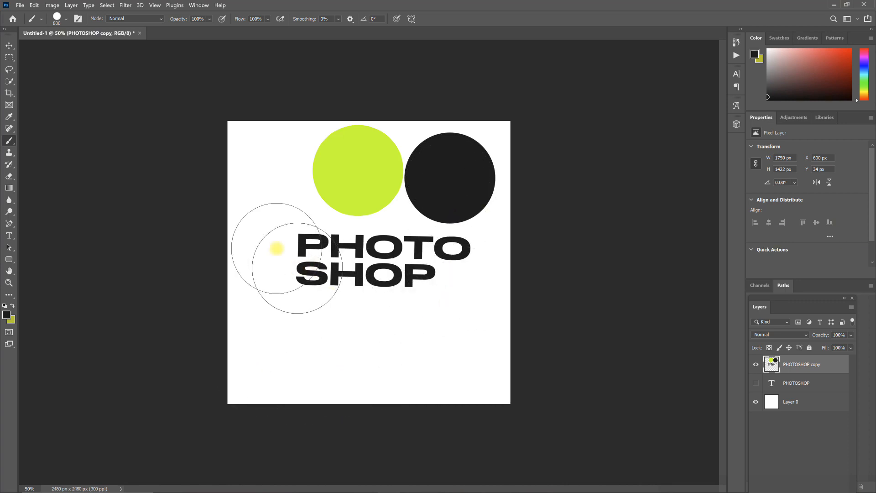
Place the wavy orange, green and cream striped image from the desktop's gs folder as an embedded object
left_click(19, 5)
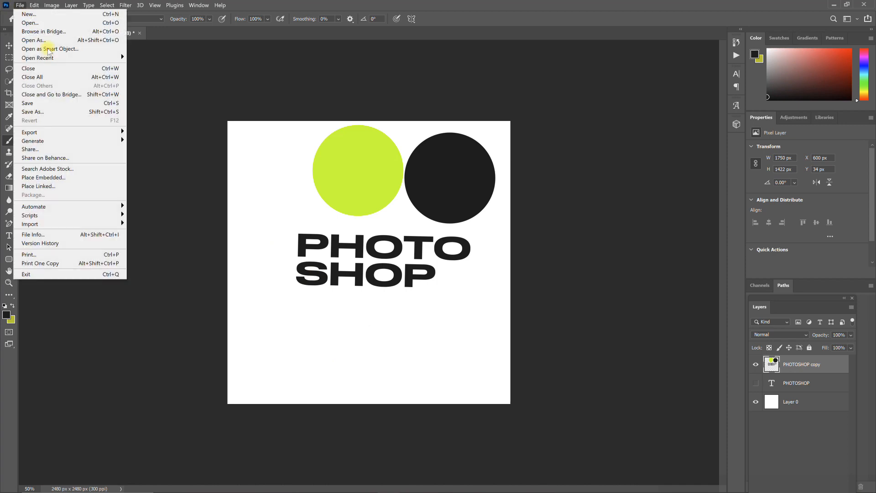
left_click(63, 178)
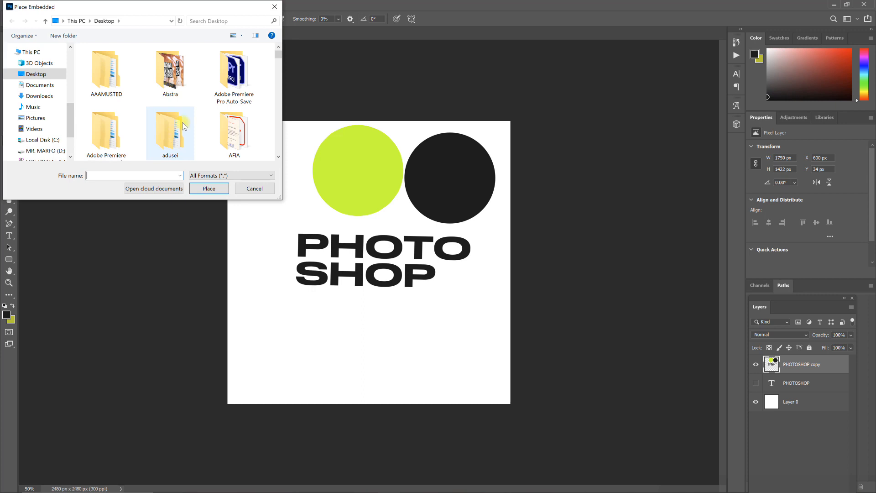
left_click(173, 140)
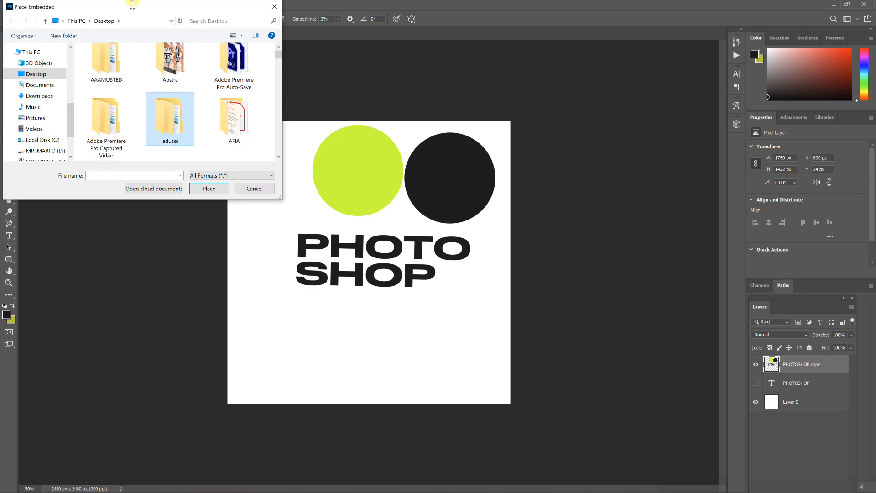
key("s")
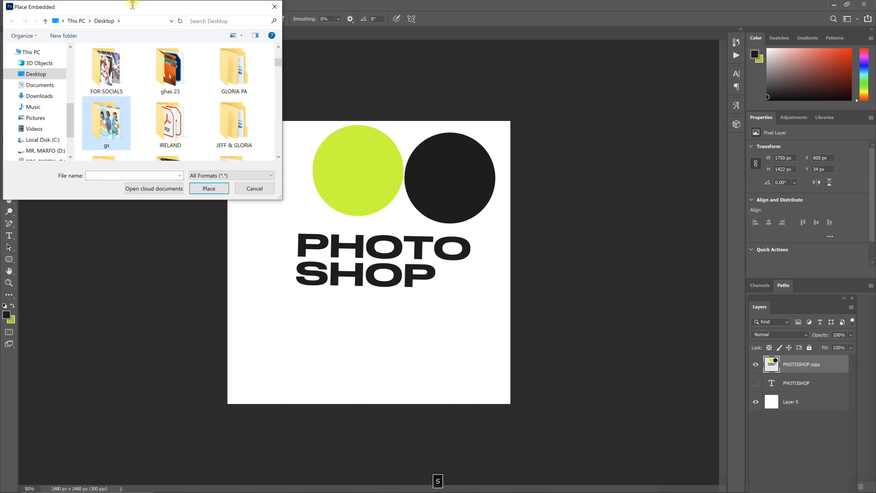
double_click(118, 120)
double_click(163, 134)
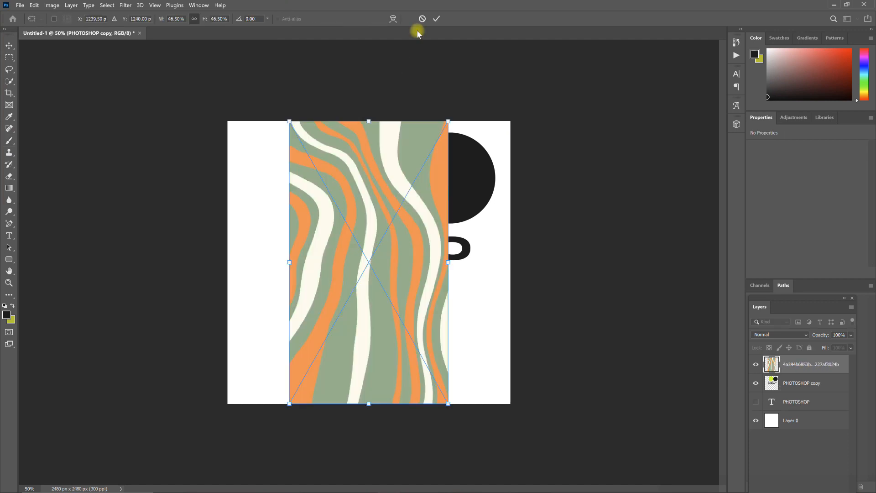
left_click(437, 20)
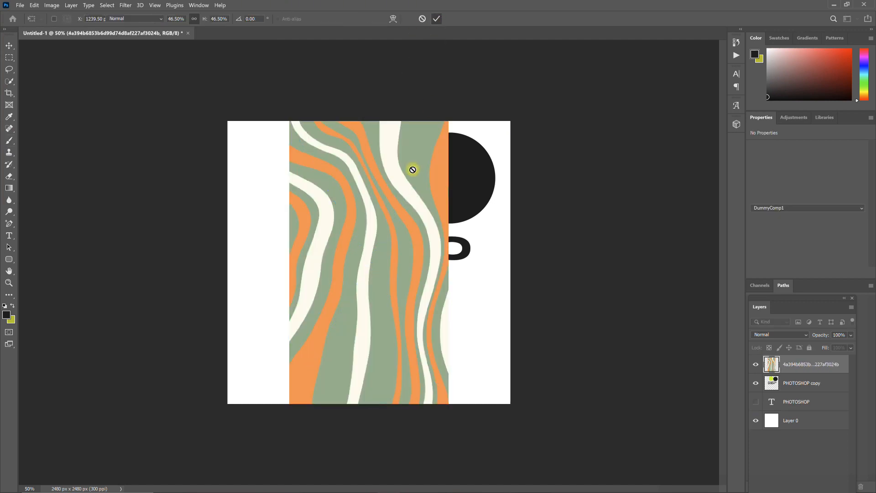
Move the placed striped image over to the left half of the canvas
key("b")
left_click(9, 46)
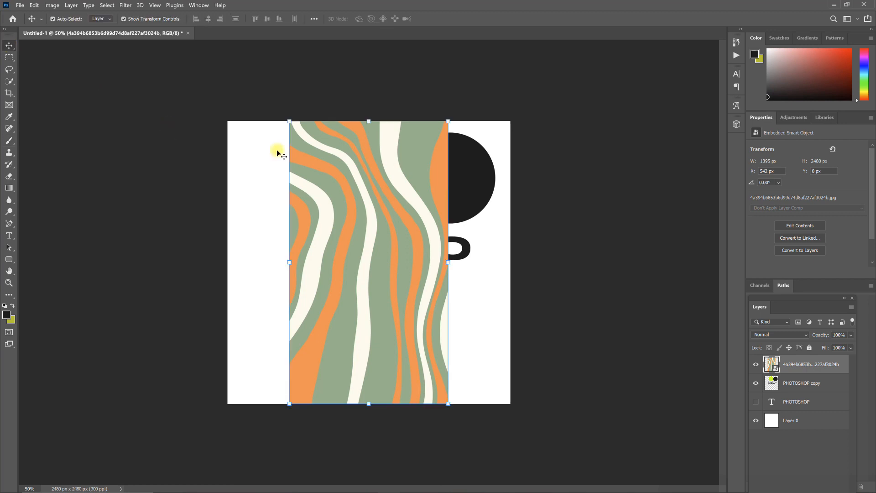
left_click_drag(332, 159, 252, 162)
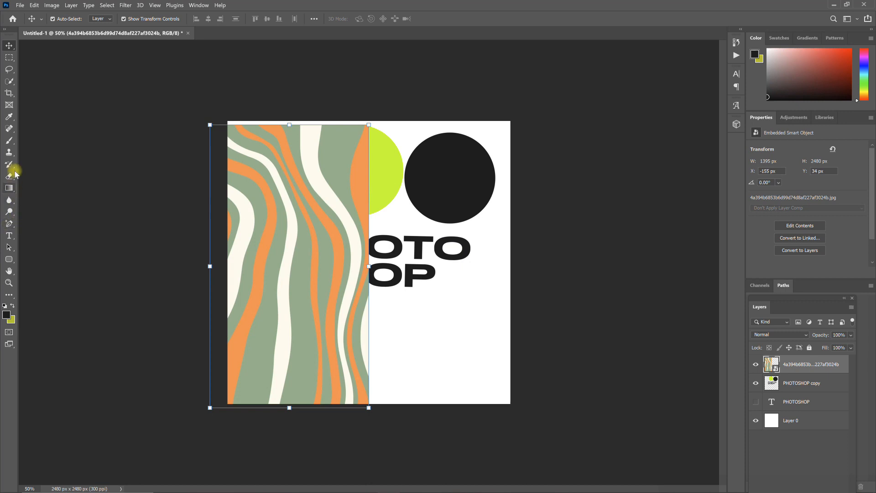
Sample the orange stripe as the foreground colour and swap foreground and background colours back and forth
left_click(10, 117)
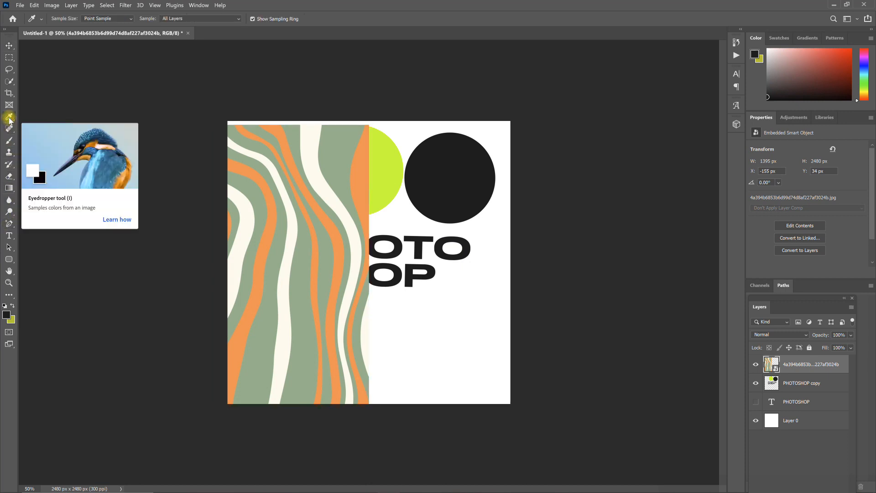
left_click(368, 173)
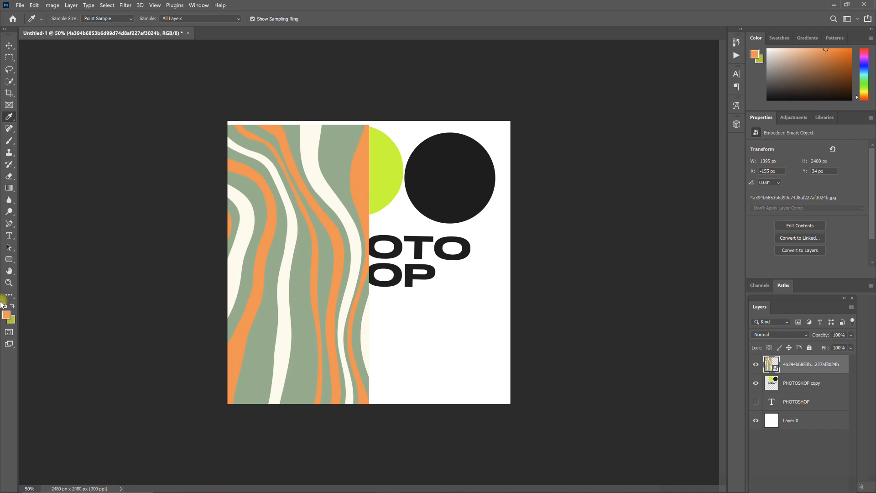
key("x")
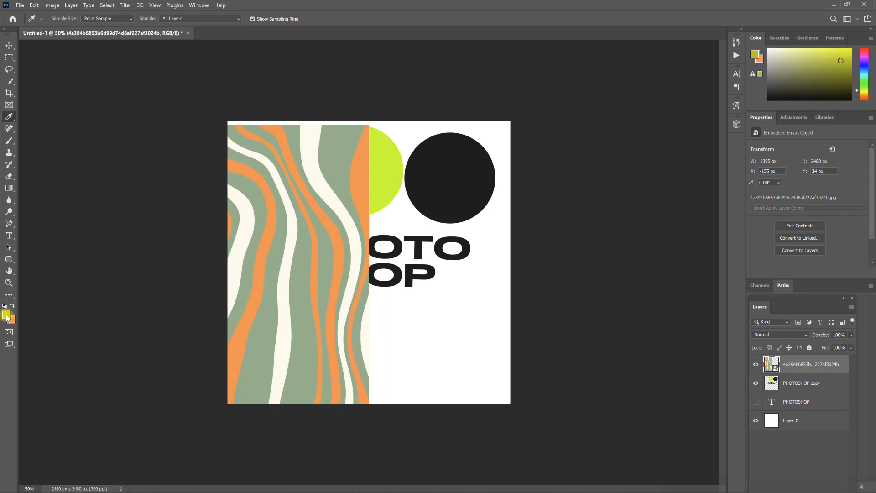
key("x")
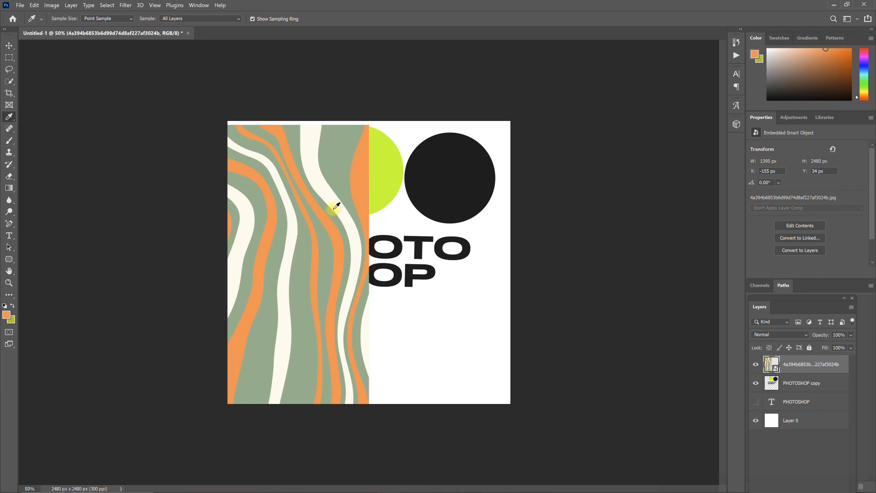
Sample the sage green from the striped image and paint a Brush dot in it below the lettering on the PHOTOSHOP copy layer
left_click(337, 156)
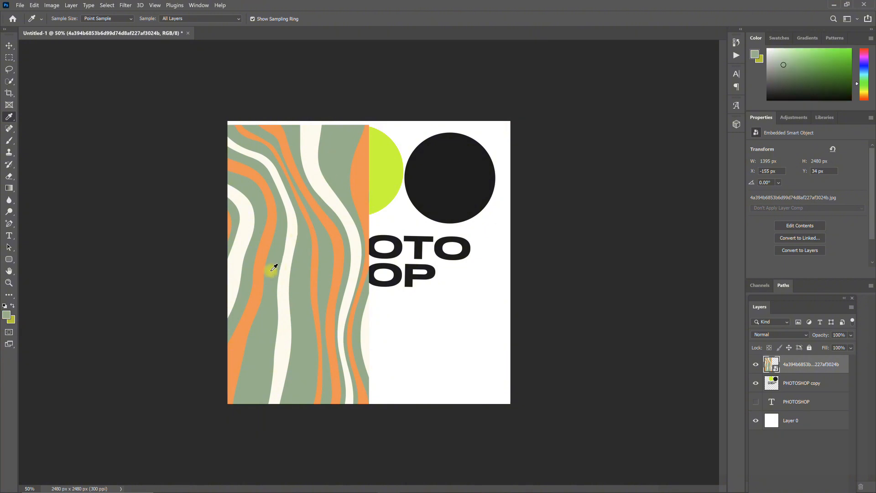
left_click(269, 270)
left_click(252, 276)
left_click(9, 140)
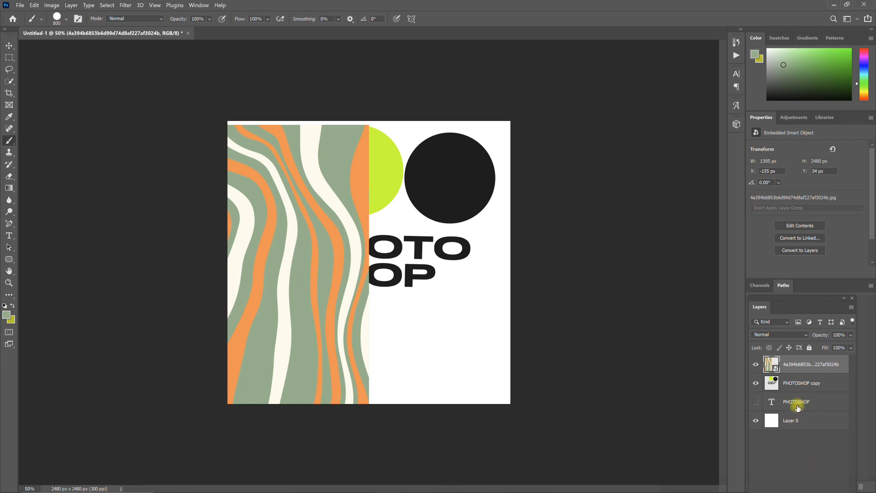
left_click(786, 382)
left_click(451, 338)
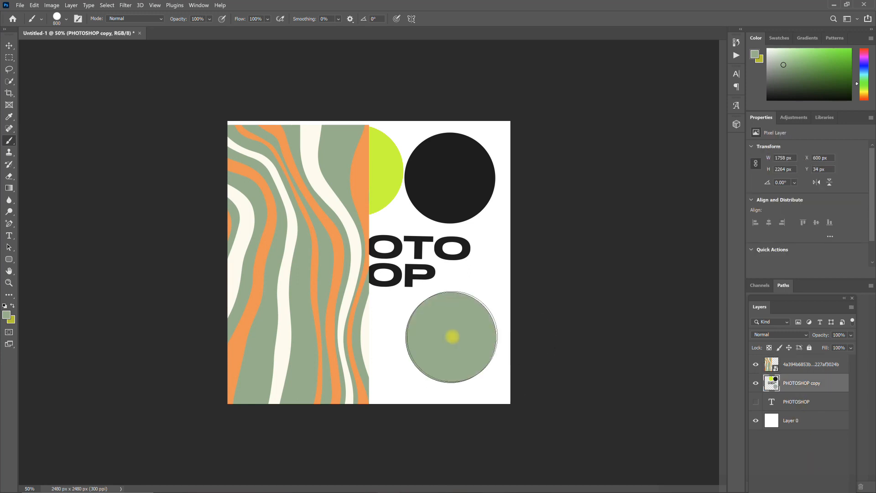
Delete the placed striped image layer from the document
left_click(9, 46)
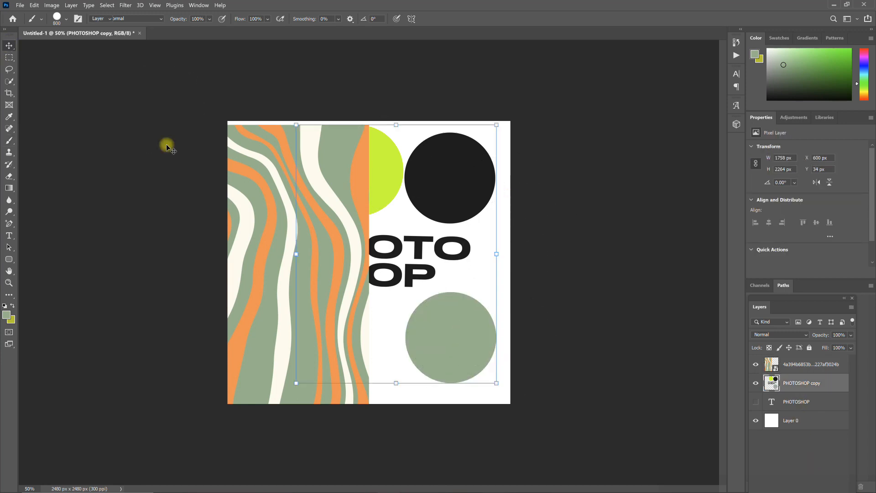
left_click(269, 216)
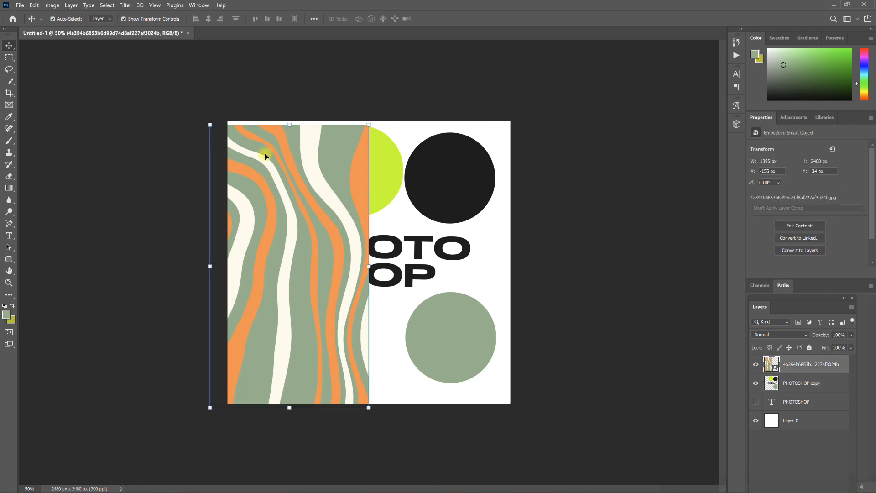
key("Delete")
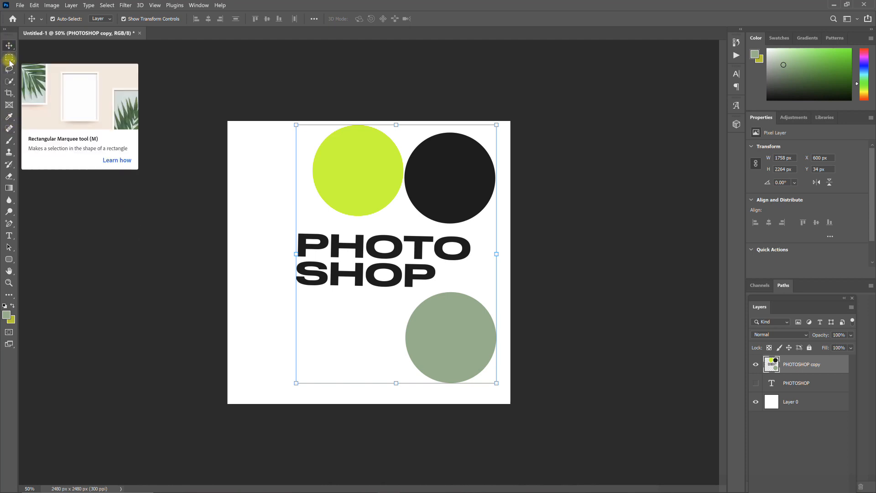
Cover the whole canvas with sage-green Brush strokes on the PHOTOSHOP copy layer, then switch to the Move tool
left_click(9, 142)
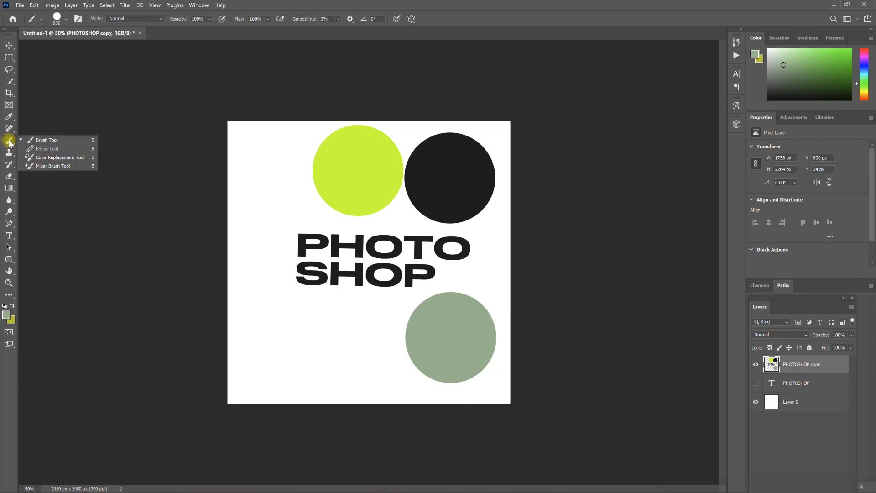
left_click_drag(10, 144, 56, 148)
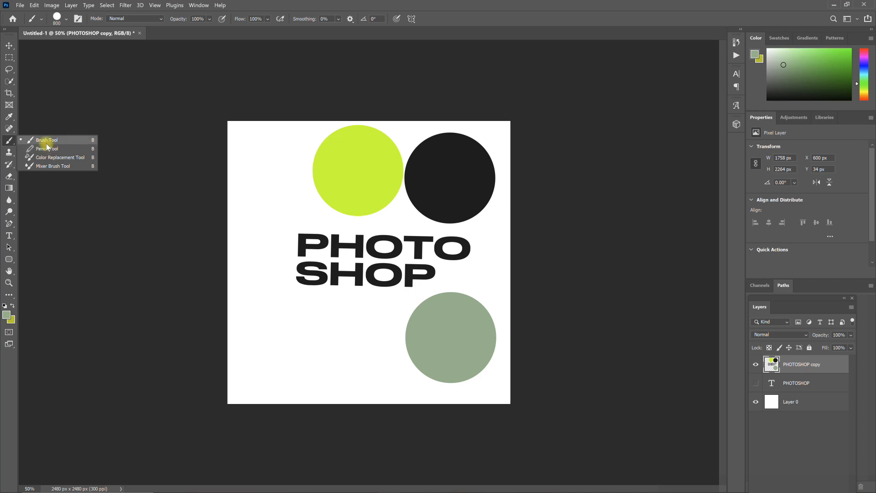
left_click(46, 143)
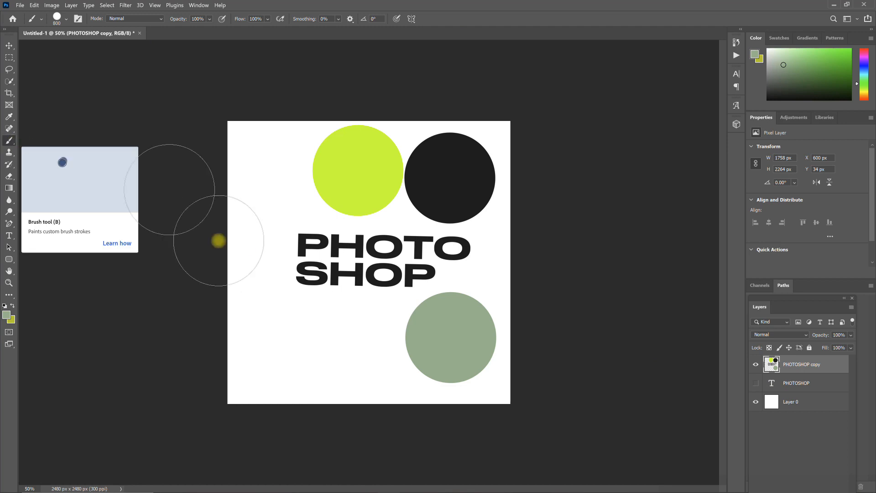
mouse_move(253, 234)
left_mouse_down()
mouse_move(256, 391)
mouse_move(266, 405)
mouse_move(512, 377)
mouse_move(504, 372)
left_mouse_up()
mouse_move(369, 348)
left_mouse_down()
mouse_move(294, 329)
mouse_move(529, 328)
mouse_move(513, 318)
mouse_move(223, 273)
mouse_move(507, 254)
mouse_move(509, 191)
mouse_move(451, 169)
mouse_move(188, 193)
mouse_move(160, 188)
mouse_move(201, 161)
mouse_move(323, 136)
mouse_move(461, 141)
left_mouse_up()
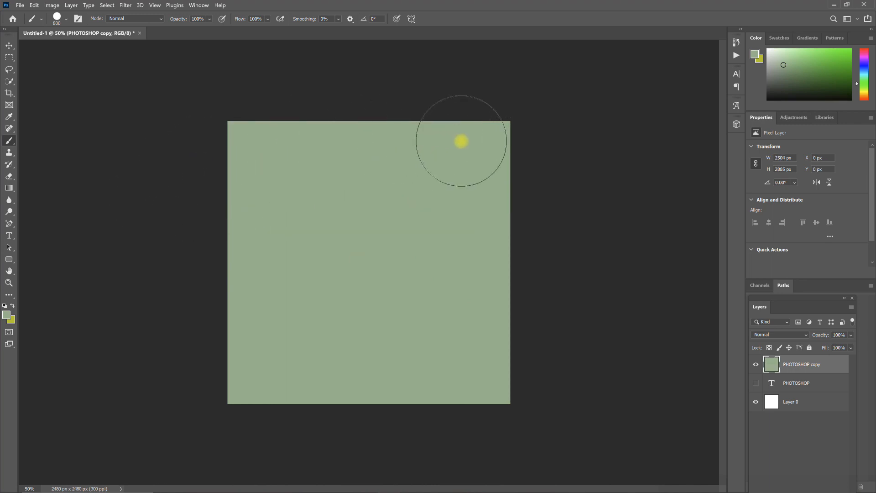
left_click(10, 47)
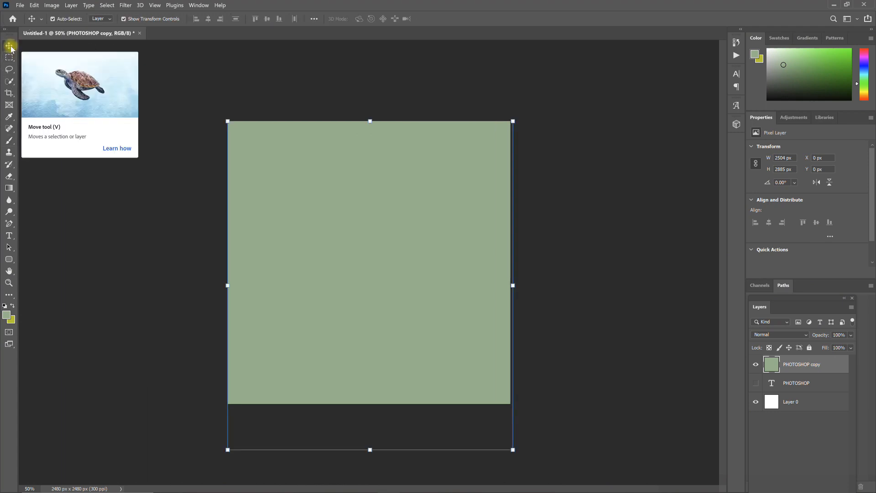
left_click(8, 141)
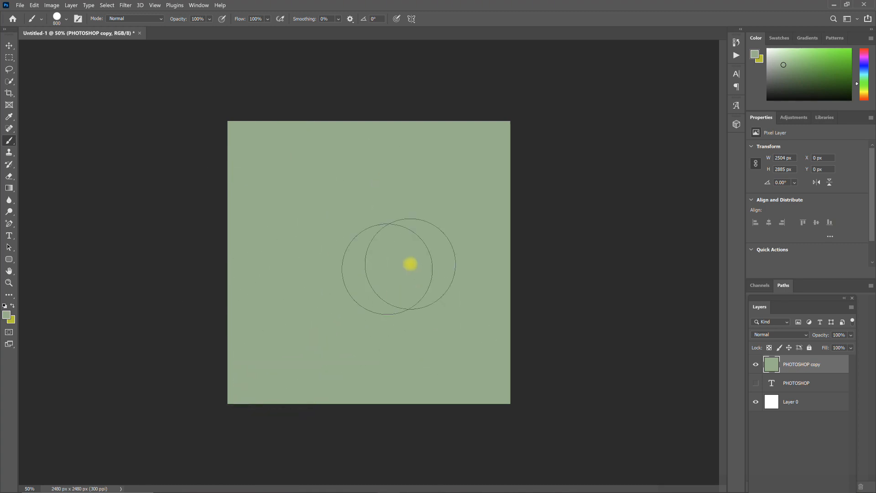
right_click(8, 140)
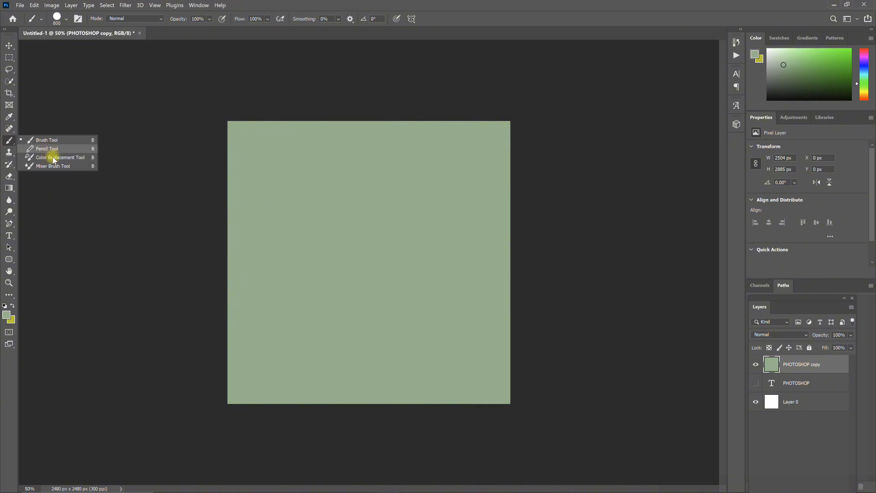
left_click(10, 142)
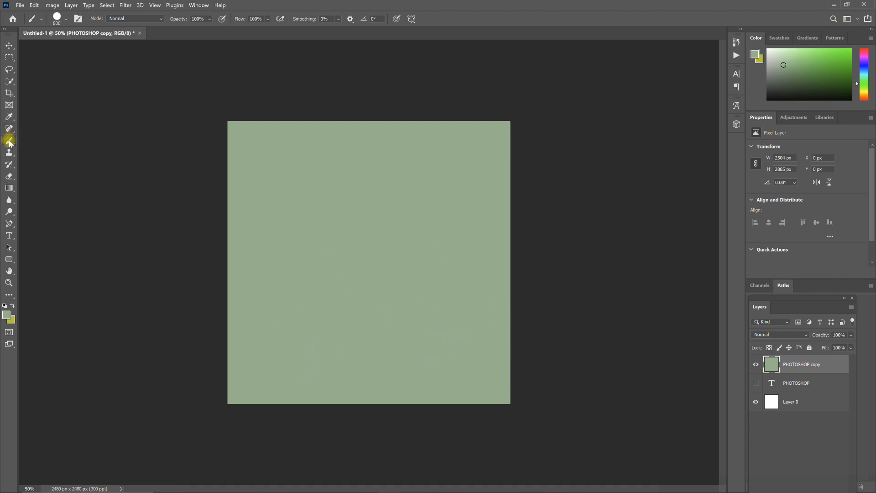
left_click(9, 155)
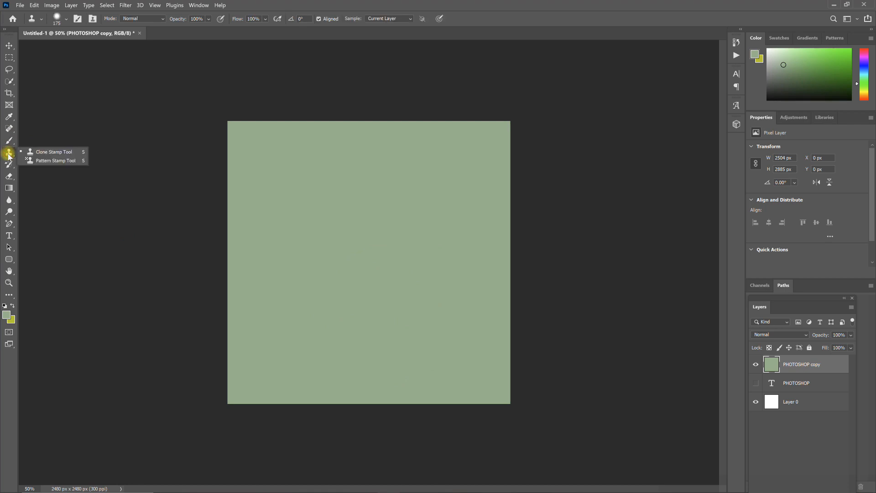
left_click(42, 153)
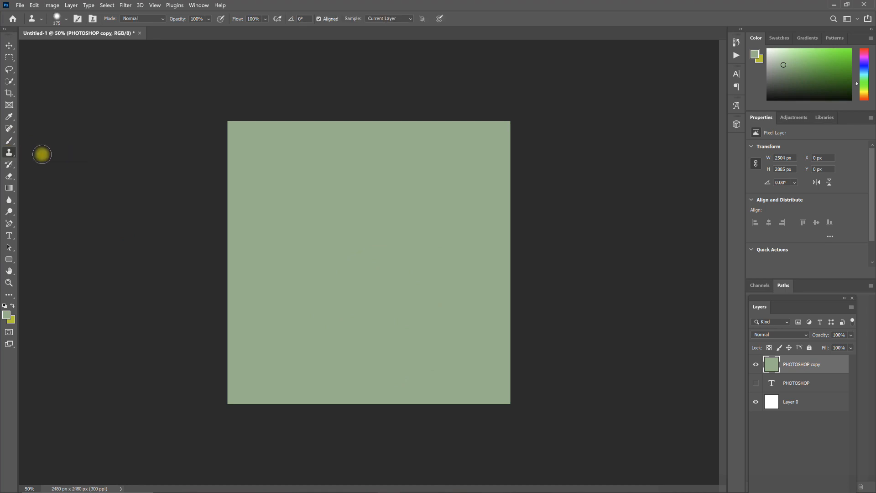
Swap the foreground and background colours and paint five overlapping olive-yellow Brush dots across the upper canvas on the PHOTOSHOP copy layer
left_click(9, 140)
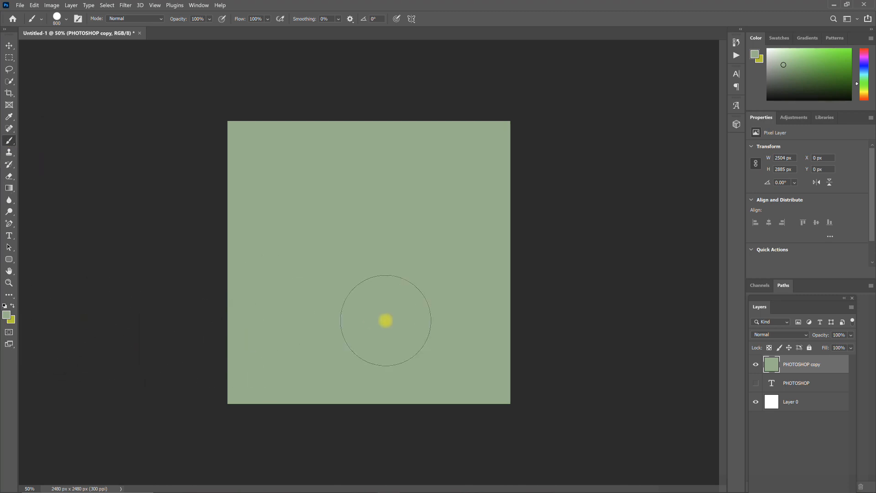
key("x")
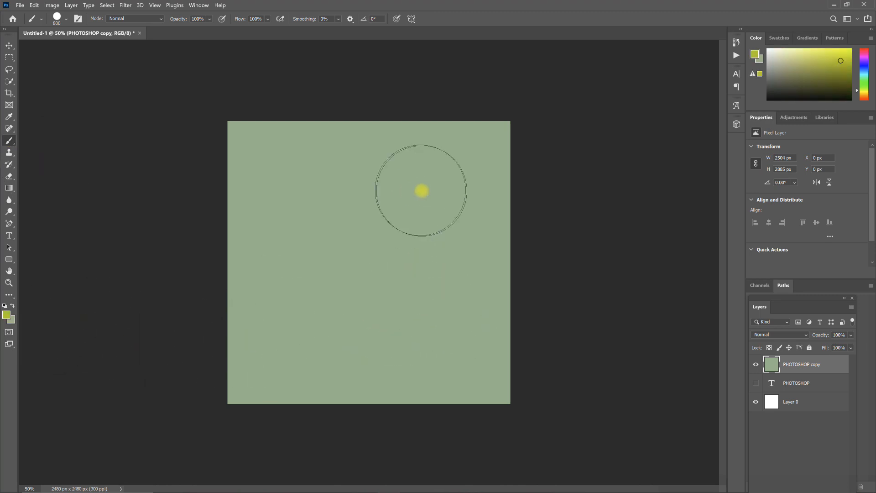
left_click(422, 191)
left_click(337, 192)
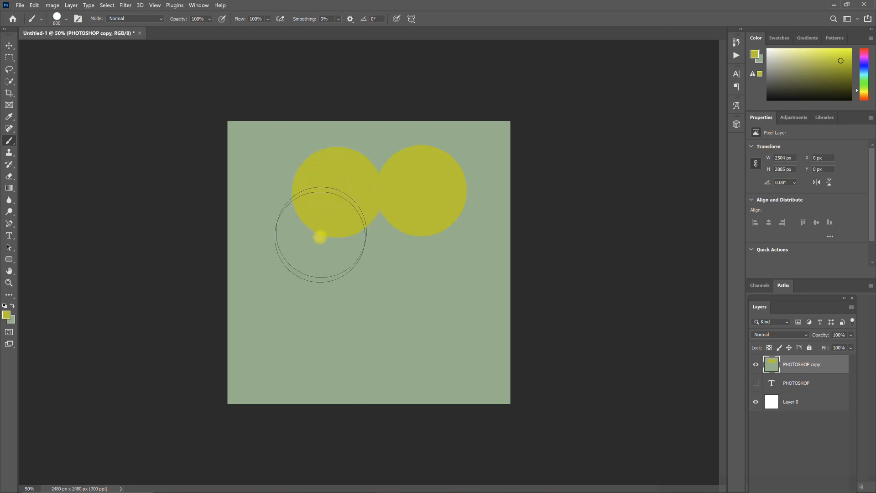
left_click(317, 238)
left_click(280, 187)
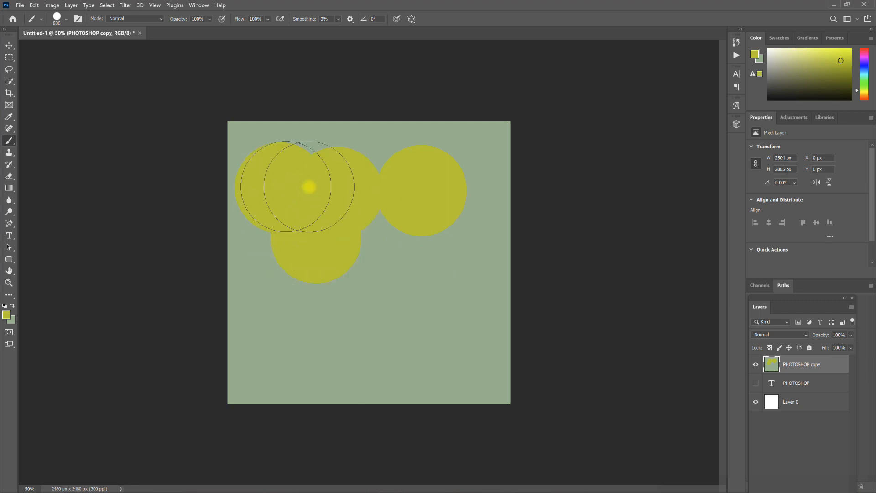
left_click(399, 263)
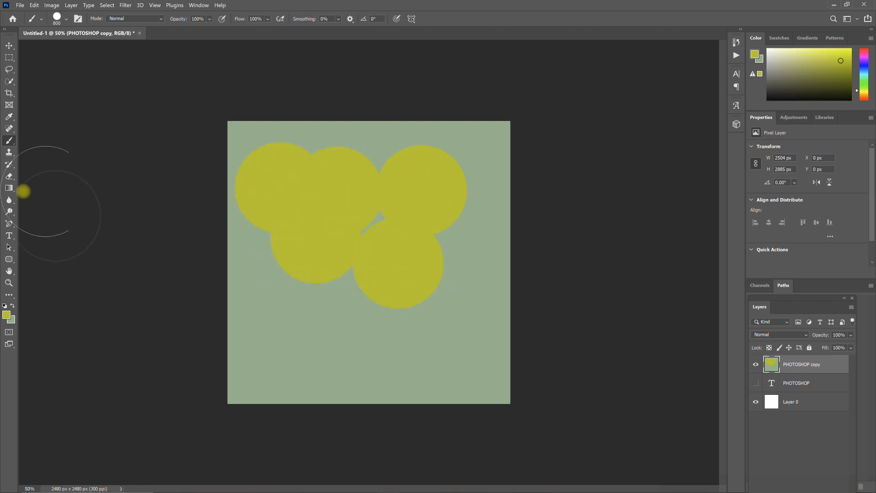
Enlarge the Clone Stamp to 700 px, sample the gap between the yellow dots and stamp a copy near the canvas's lower-left corner
left_click(10, 153)
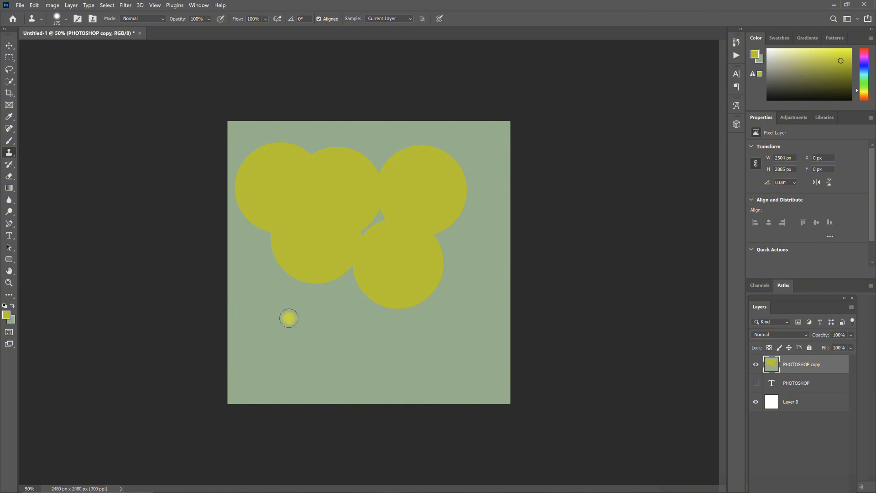
key("bracketright")
key("bracketright")
key("bracketright")
key("bracketright")
key("bracketright")
key("bracketright")
key("bracketright")
left_click(372, 225, "alt")
left_click(290, 356)
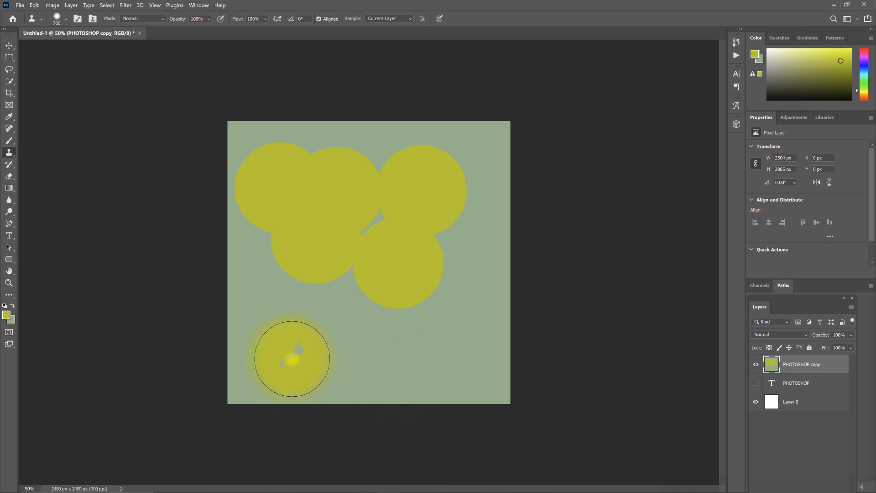
left_click(339, 337)
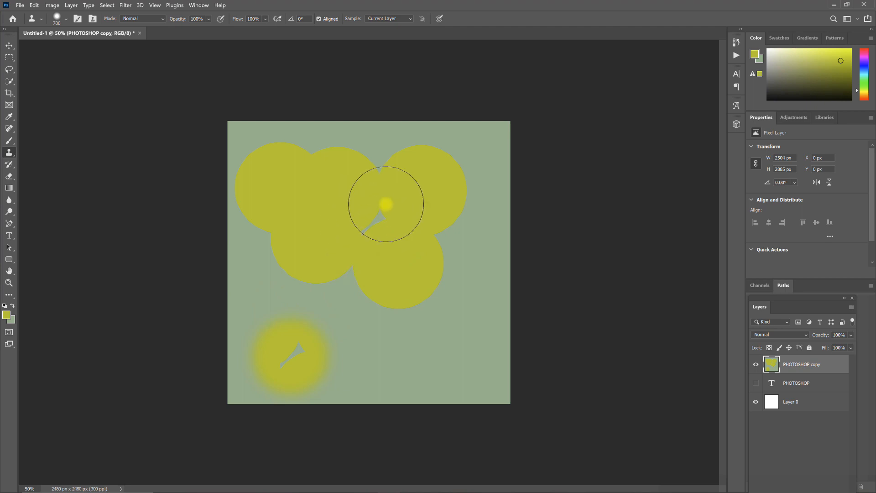
left_click_drag(387, 207, 371, 235)
Enlarge the Eraser to 1200 px and erase most of the green and yellow paint on the PHOTOSHOP copy layer
left_click(11, 177)
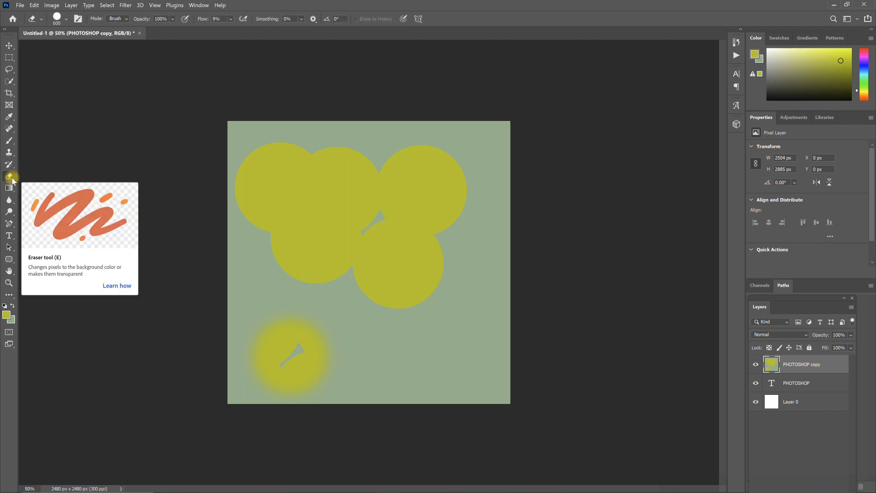
left_click(326, 294)
key("bracketright")
key("bracketright")
key("bracketright")
key("bracketright")
key("bracketright")
key("bracketright")
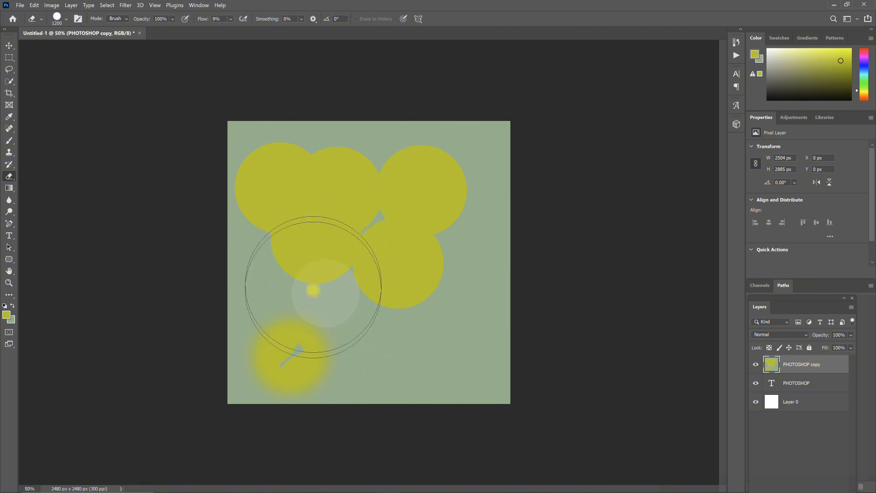
mouse_move(313, 289)
left_mouse_down()
mouse_move(307, 358)
mouse_move(265, 380)
mouse_move(452, 220)
mouse_move(487, 256)
mouse_move(354, 319)
mouse_move(384, 379)
mouse_move(456, 368)
mouse_move(488, 144)
mouse_move(440, 170)
mouse_move(438, 185)
mouse_move(416, 192)
mouse_move(338, 164)
mouse_move(333, 140)
left_mouse_up()
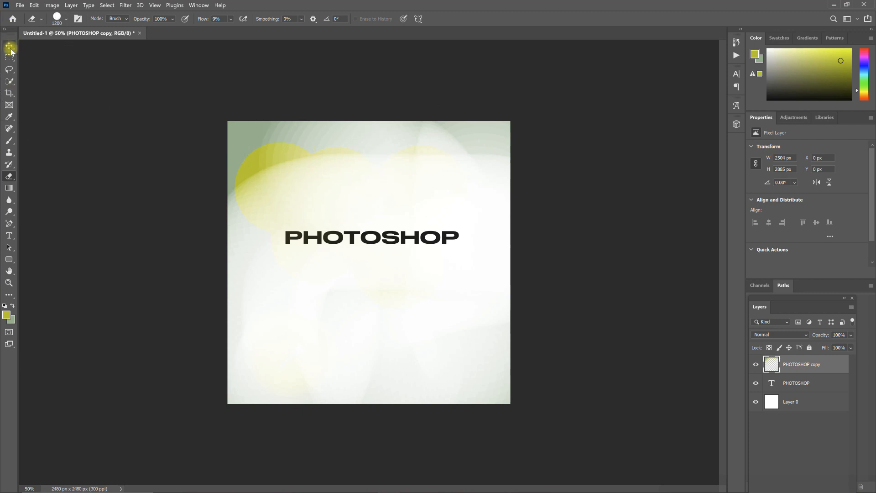
Erase the remaining paint around the PHOTOSHOP lettering and raise the Eraser's flow to 100%
left_click(66, 20)
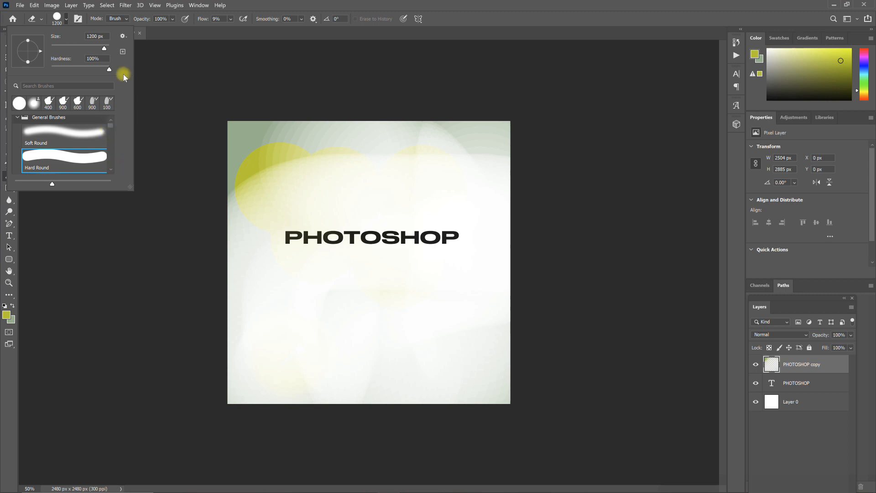
left_click(460, 8)
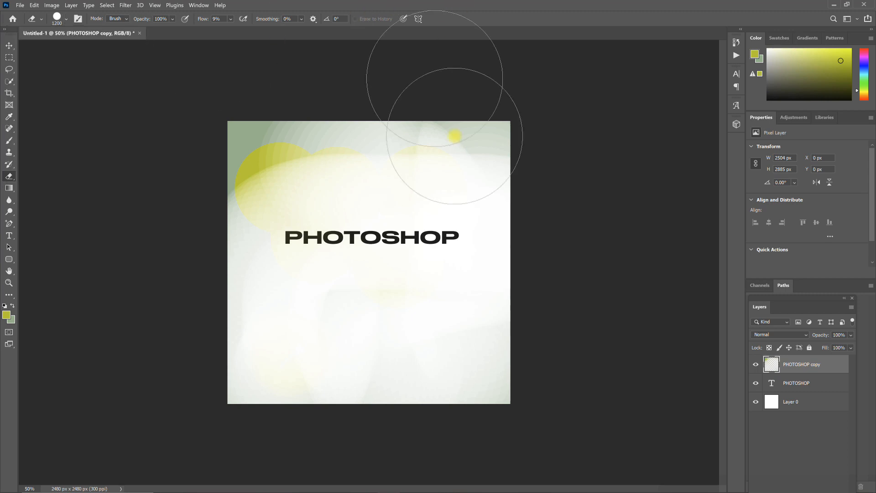
mouse_move(330, 263)
left_mouse_down()
mouse_move(269, 220)
mouse_move(247, 146)
mouse_move(504, 150)
mouse_move(515, 167)
mouse_move(500, 155)
mouse_move(316, 314)
mouse_move(281, 244)
mouse_move(262, 273)
mouse_move(192, 183)
mouse_move(332, 189)
mouse_move(261, 180)
mouse_move(255, 154)
mouse_move(234, 173)
mouse_move(274, 293)
mouse_move(317, 360)
mouse_move(295, 390)
mouse_move(314, 398)
mouse_move(455, 379)
mouse_move(476, 364)
mouse_move(478, 175)
mouse_move(262, 155)
mouse_move(286, 173)
mouse_move(241, 140)
mouse_move(282, 348)
mouse_move(283, 410)
mouse_move(253, 380)
mouse_move(261, 291)
mouse_move(289, 276)
mouse_move(283, 45)
left_mouse_up()
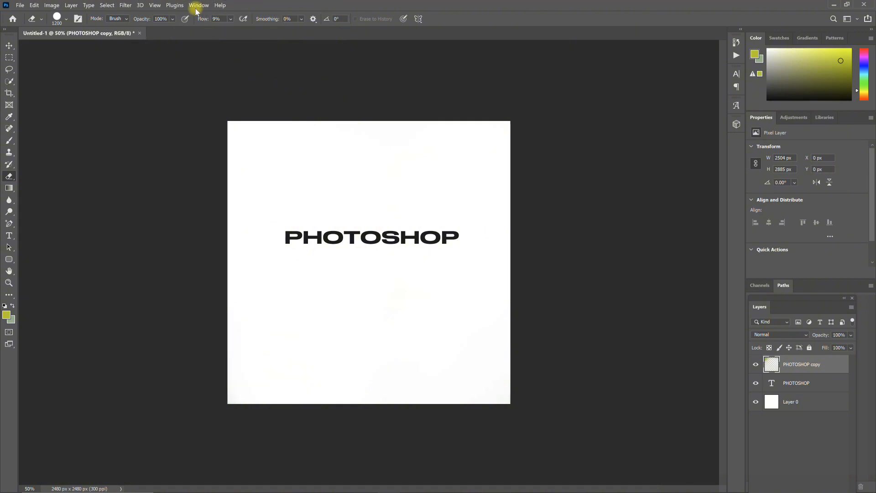
left_click(232, 20)
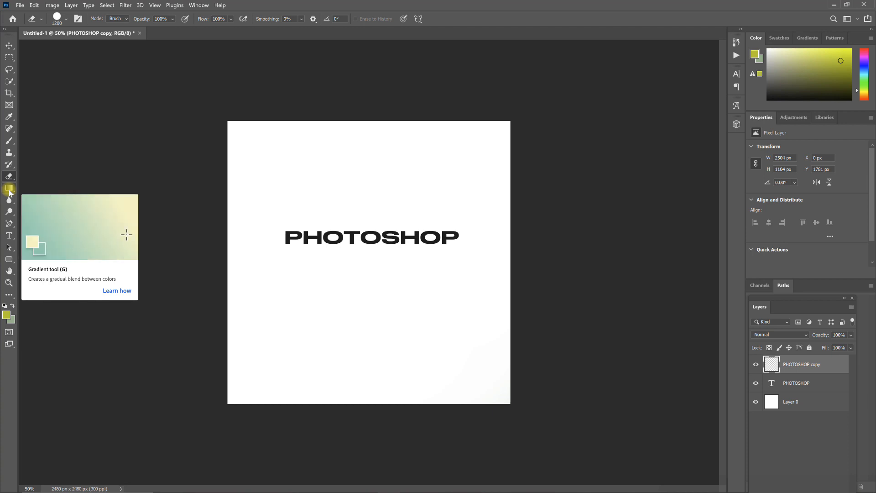
left_click(9, 241)
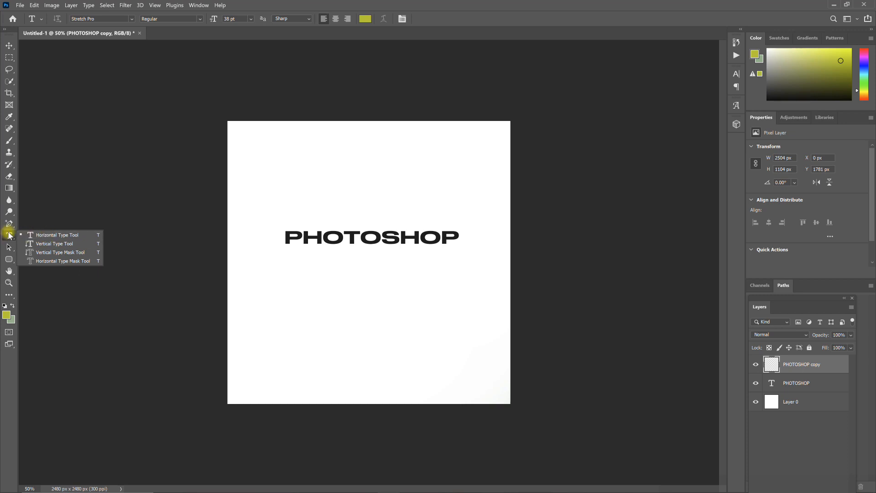
left_click(9, 236)
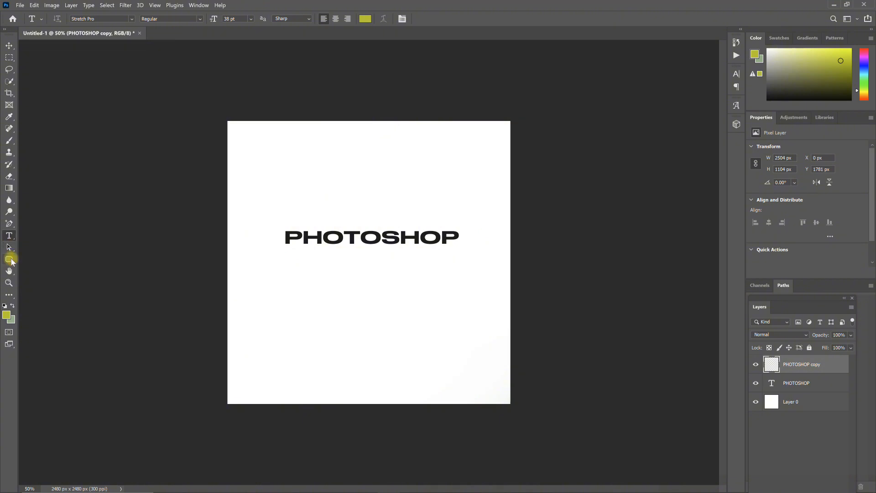
Draw two olive-yellow rectangles below the lettering: one about 2290 × 156 px crossing the canvas's left edge, one about 886 × 366 px
left_click(9, 259)
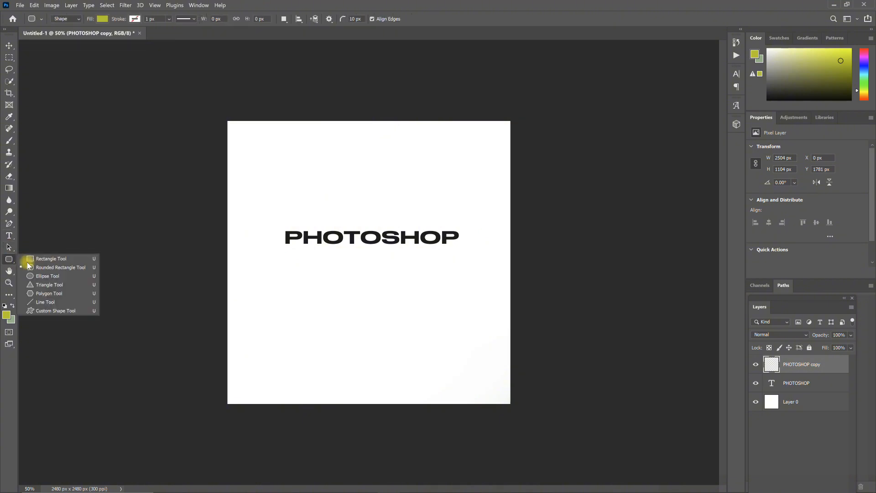
left_click(63, 260)
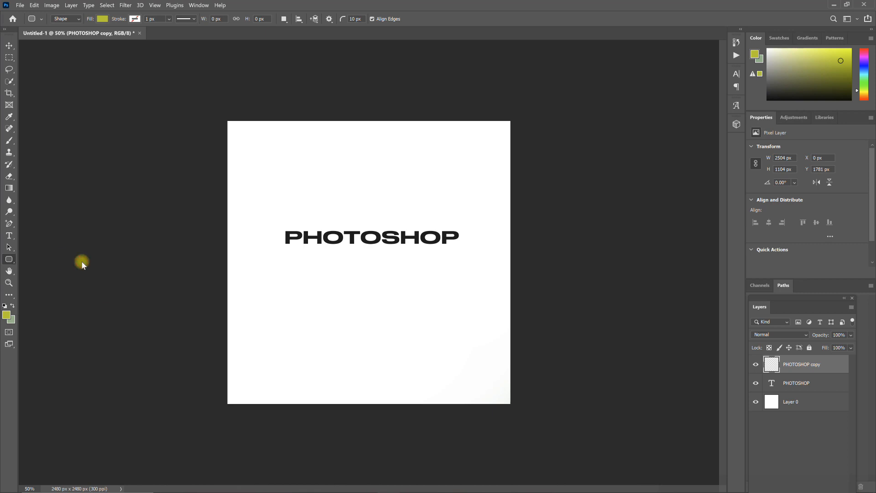
left_click_drag(61, 259, 282, 276)
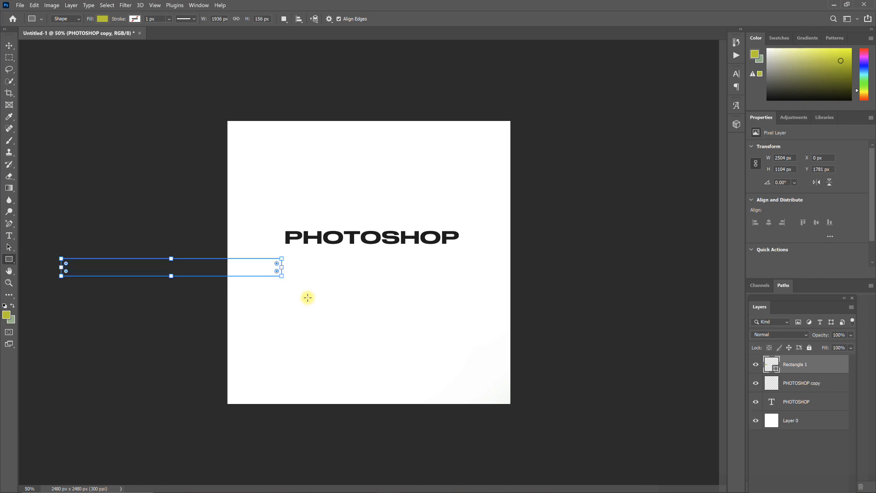
left_click_drag(322, 274, 326, 271)
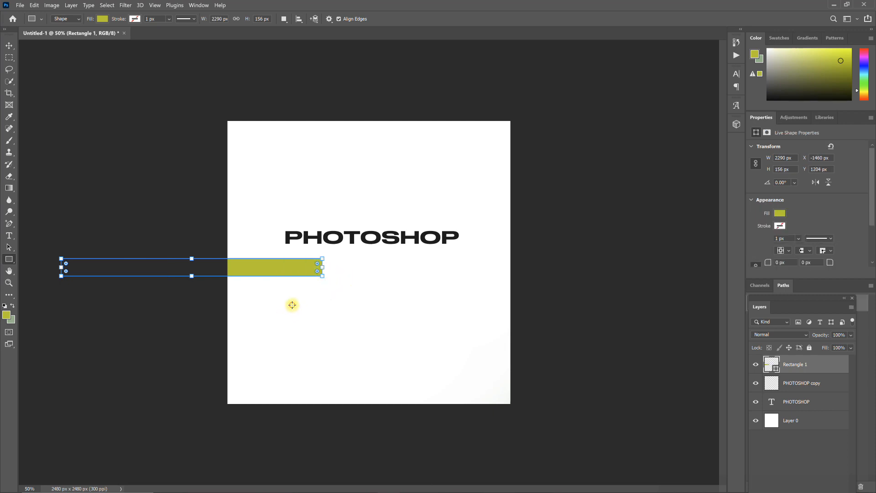
left_click_drag(291, 304, 393, 347)
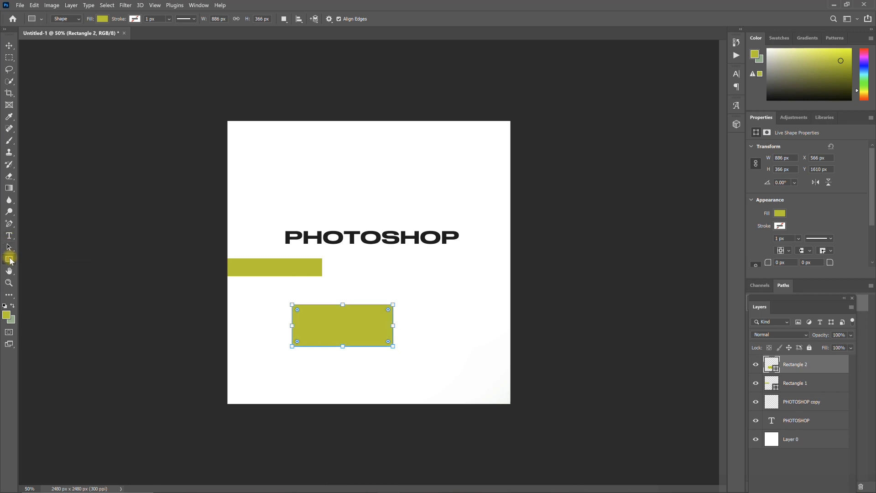
Draw a nearly circular shape with the Ellipse tool above the left half of the PHOTOSHOP lettering
right_click(9, 258)
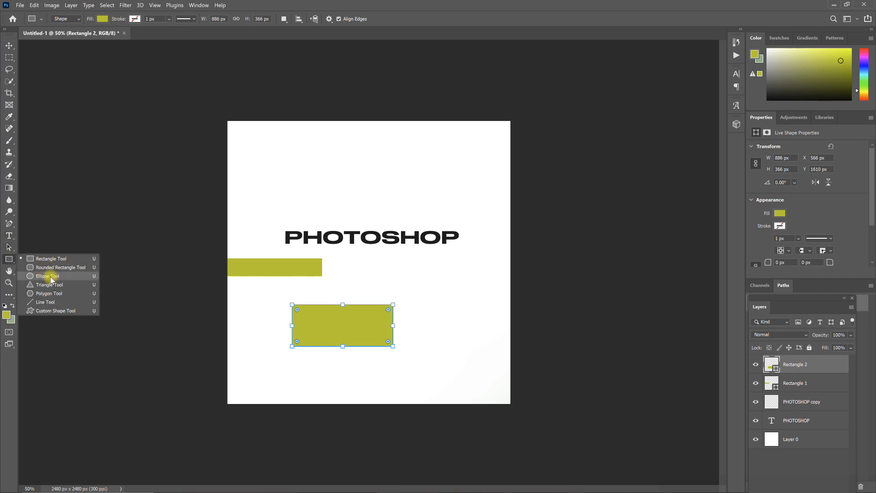
left_click(48, 276)
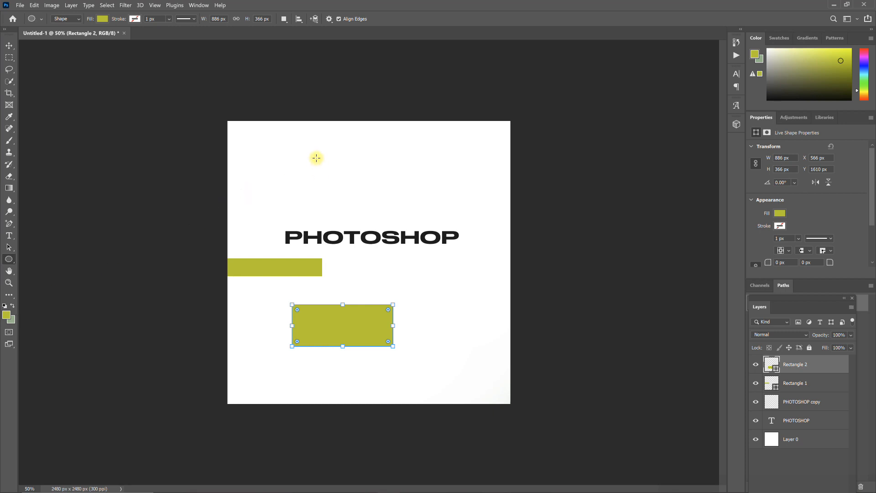
left_click_drag(297, 145, 368, 219)
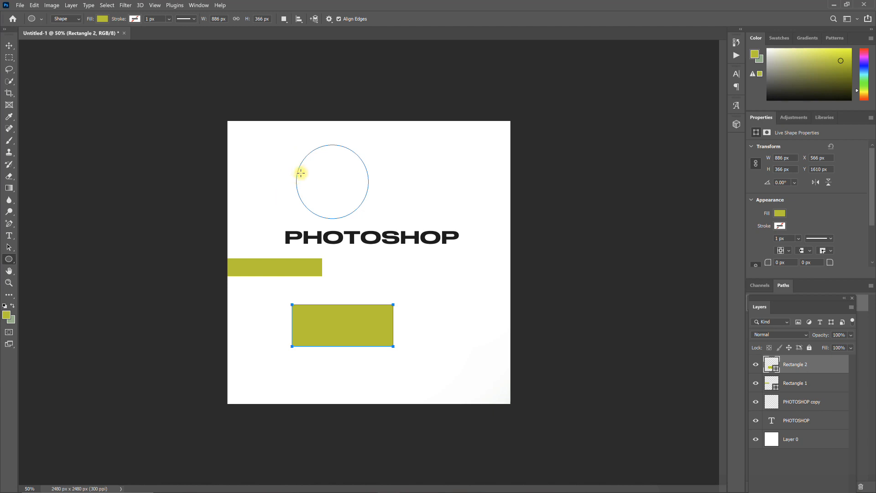